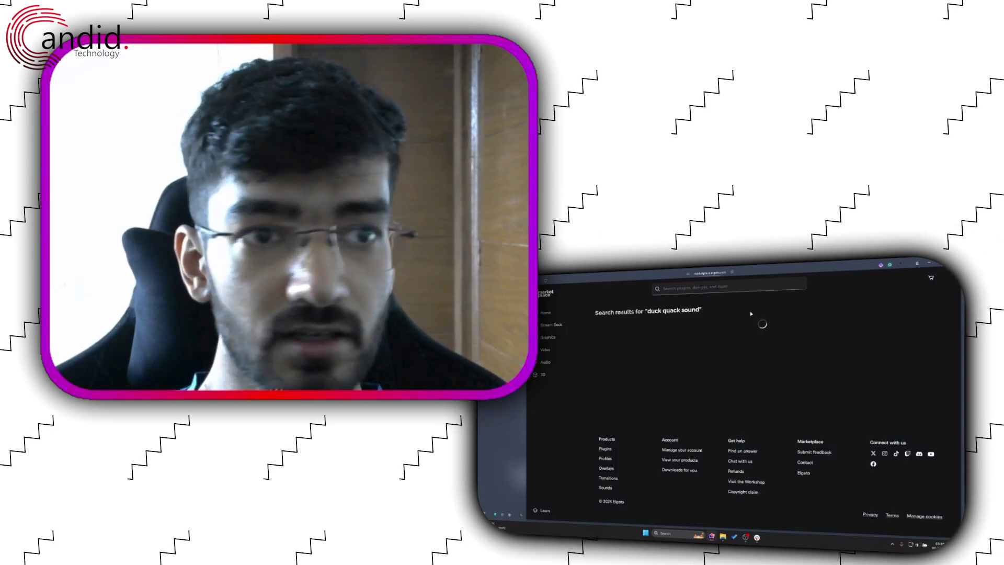
# Search Elgato Marketplace for 'gif' and filter the results to Icons
pyautogui.click(711, 288)
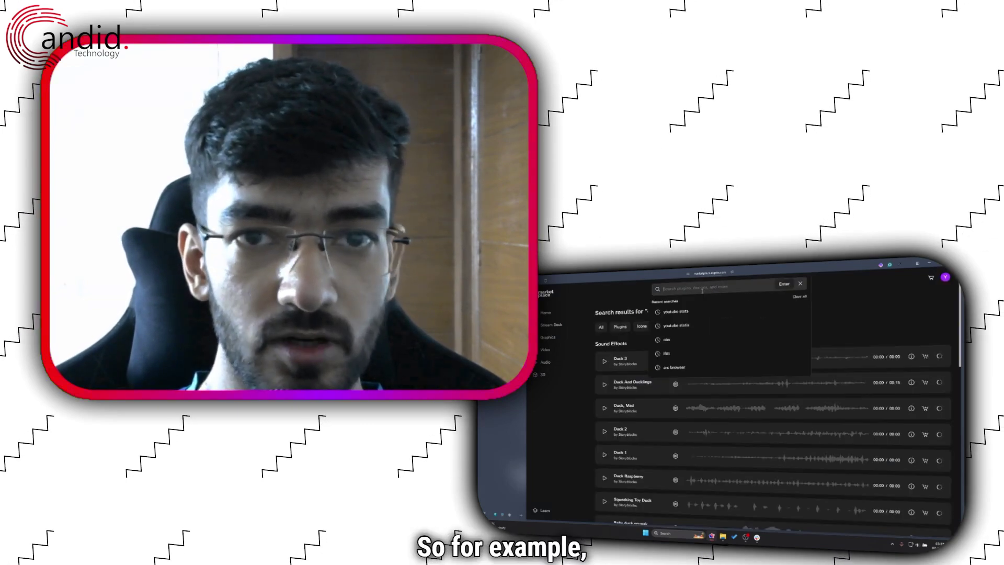
pyautogui.write('gif')
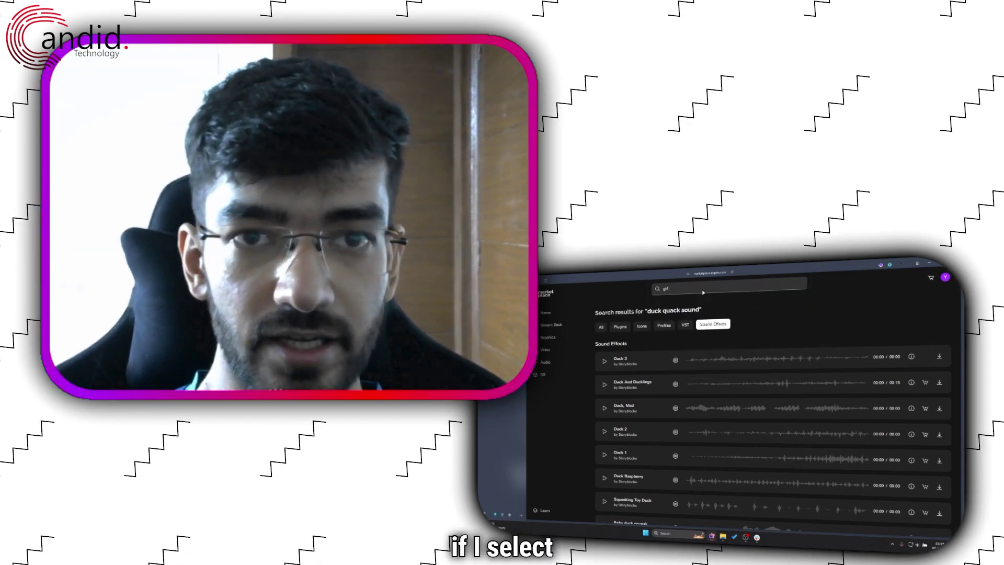
pyautogui.press('Return')
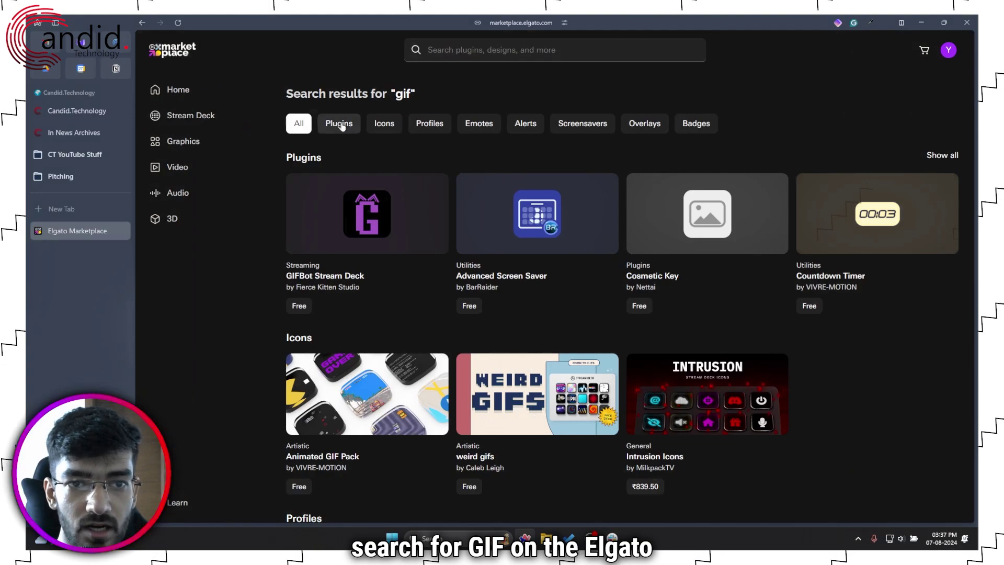
pyautogui.click(395, 127)
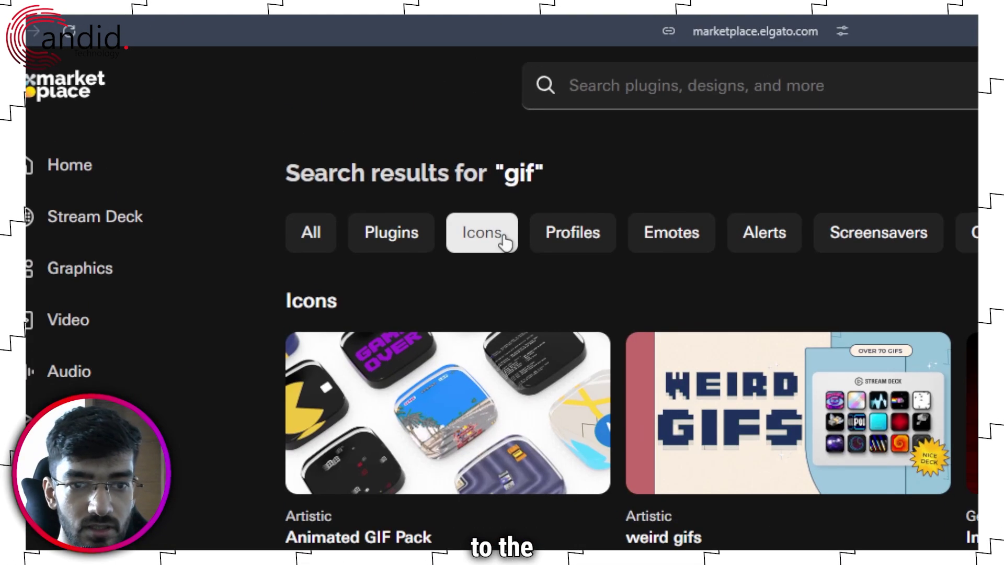
pyautogui.scroll(-3, 502, 309)
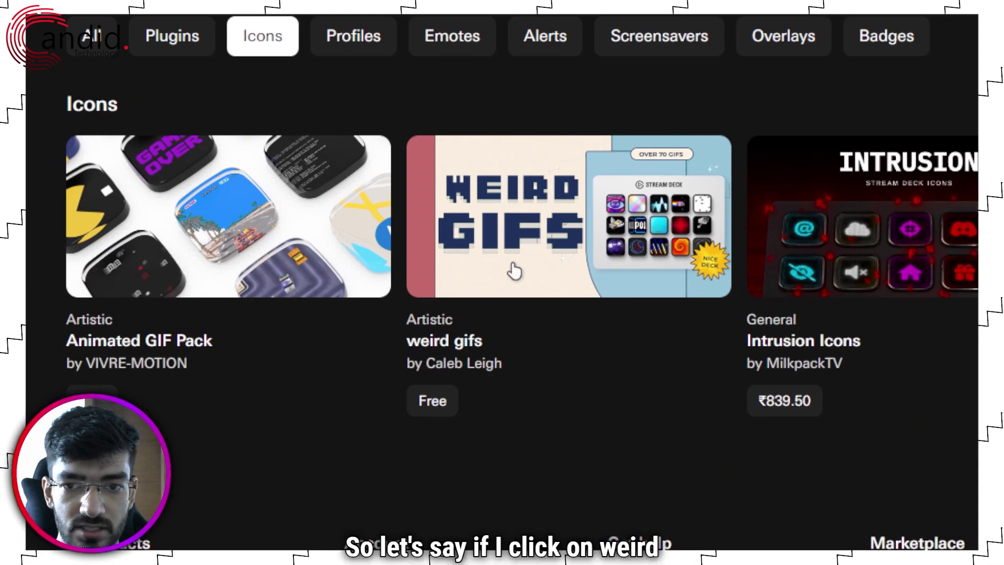
# Get the 'weird gifs' icon pack after reading its overview of quirky animated GIFs
pyautogui.click(514, 271)
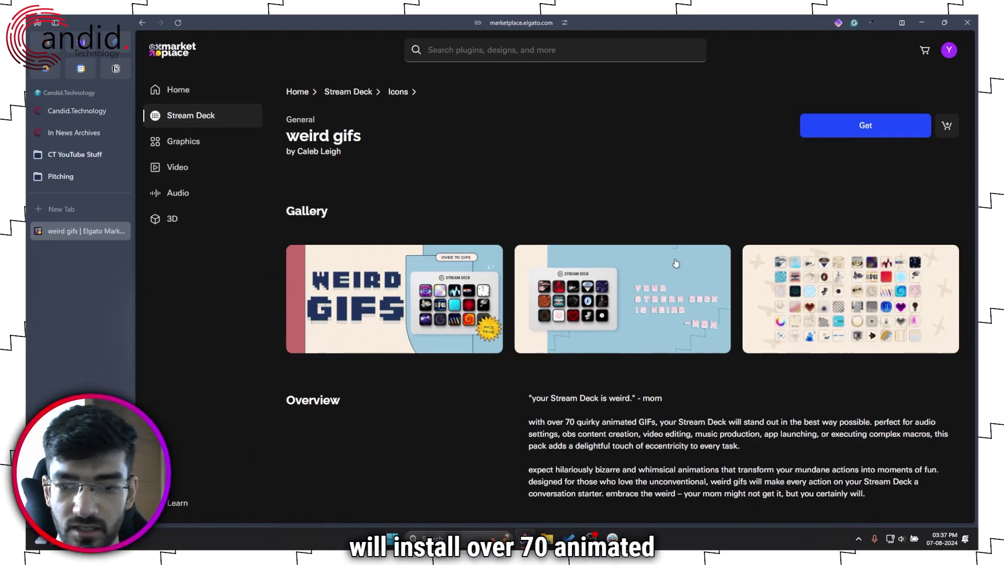
pyautogui.scroll(-3, 566, 202)
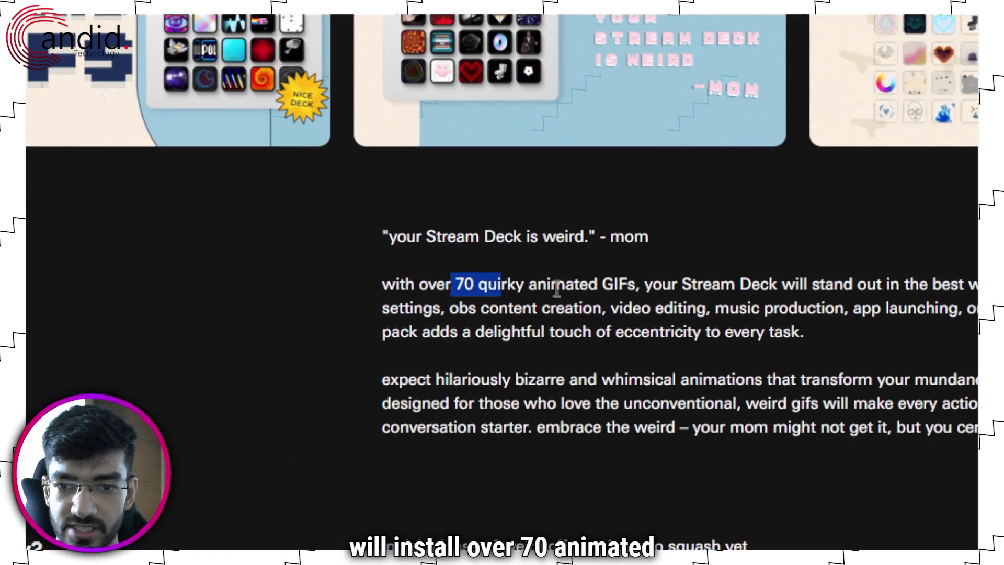
pyautogui.moveTo(567, 272); pyautogui.dragTo(706, 274)
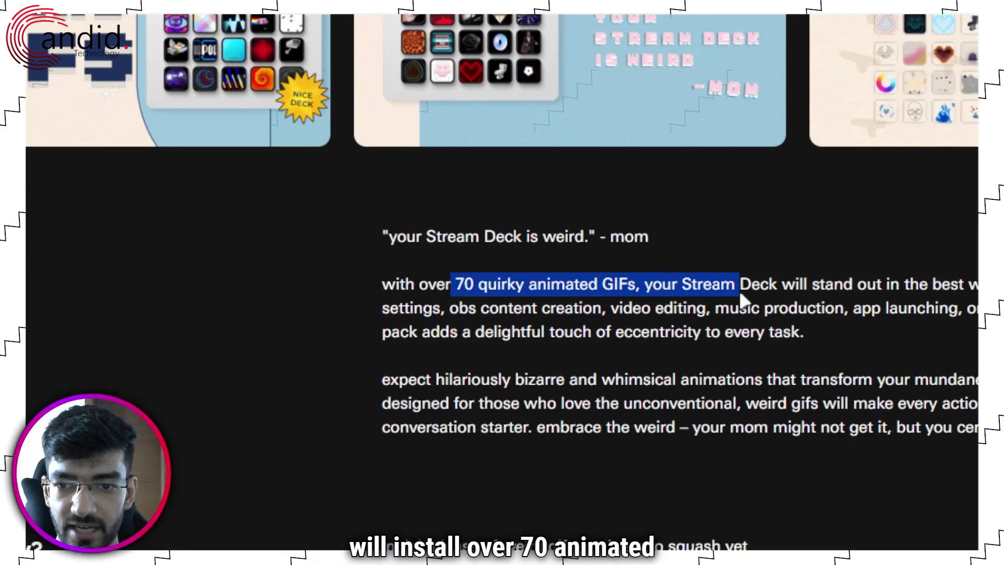
pyautogui.click(706, 277)
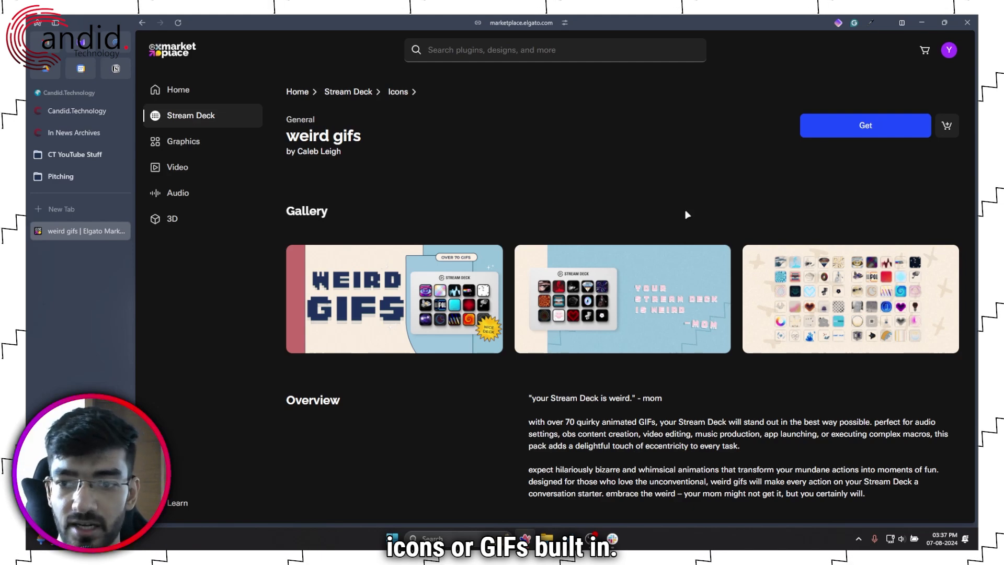
pyautogui.click(836, 133)
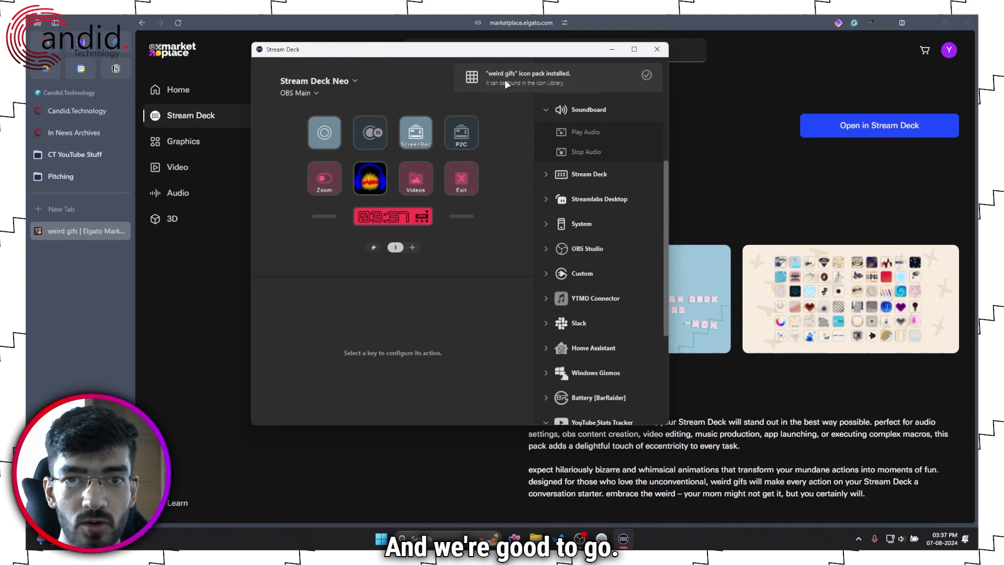
# Browse the installed Weird GIFs pack's 79 animated icons in the Icon Library
pyautogui.click(510, 79)
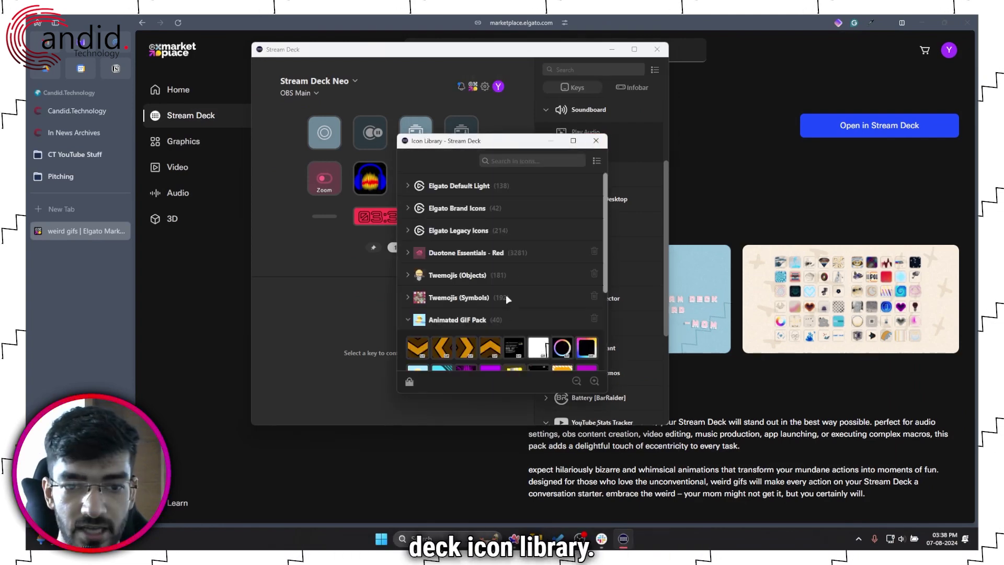
pyautogui.scroll(-2, 506, 295)
pyautogui.scroll(-1, 506, 294)
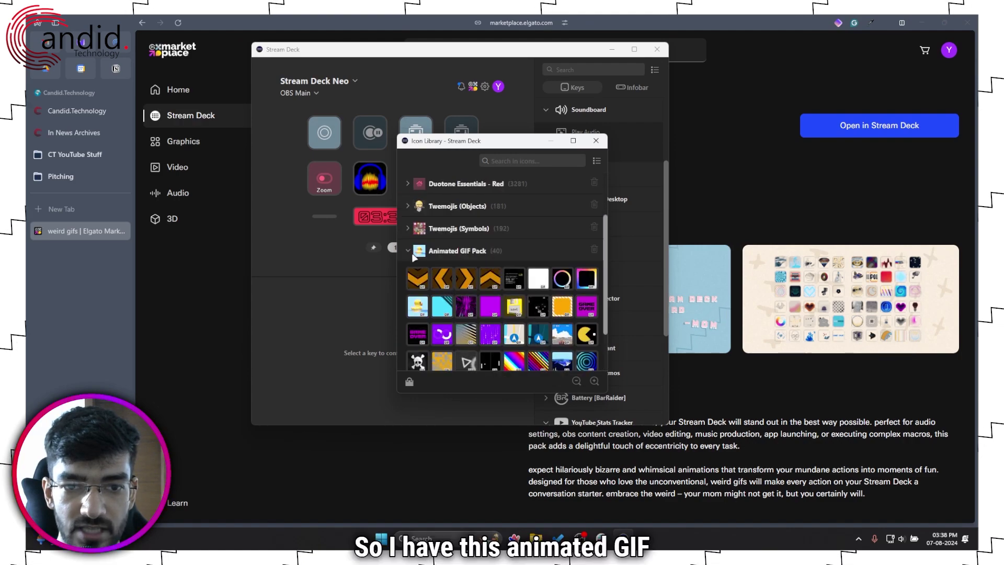
pyautogui.click(451, 251)
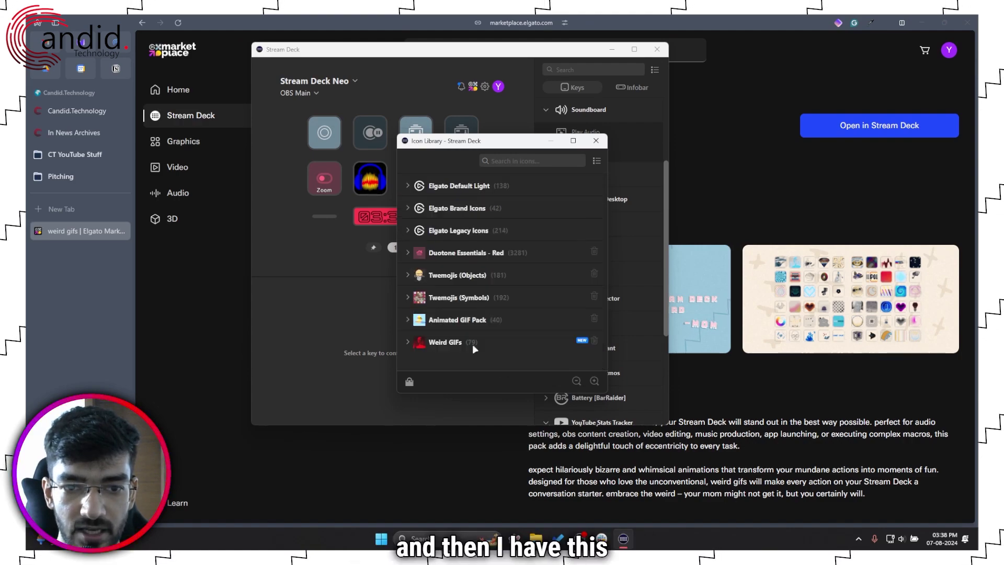
pyautogui.click(446, 342)
pyautogui.scroll(-3, 502, 298)
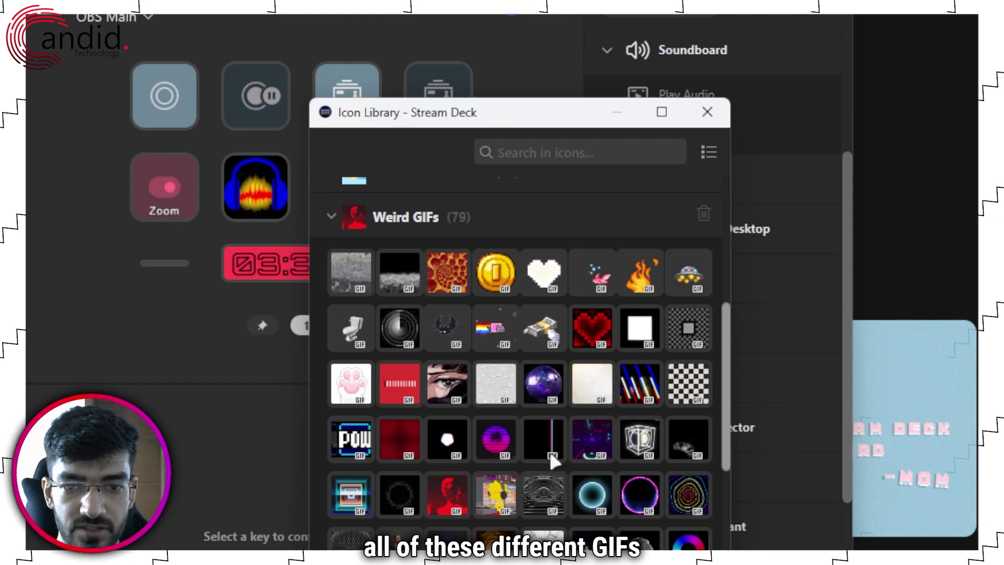
pyautogui.scroll(-3, 548, 449)
pyautogui.scroll(-2, 549, 448)
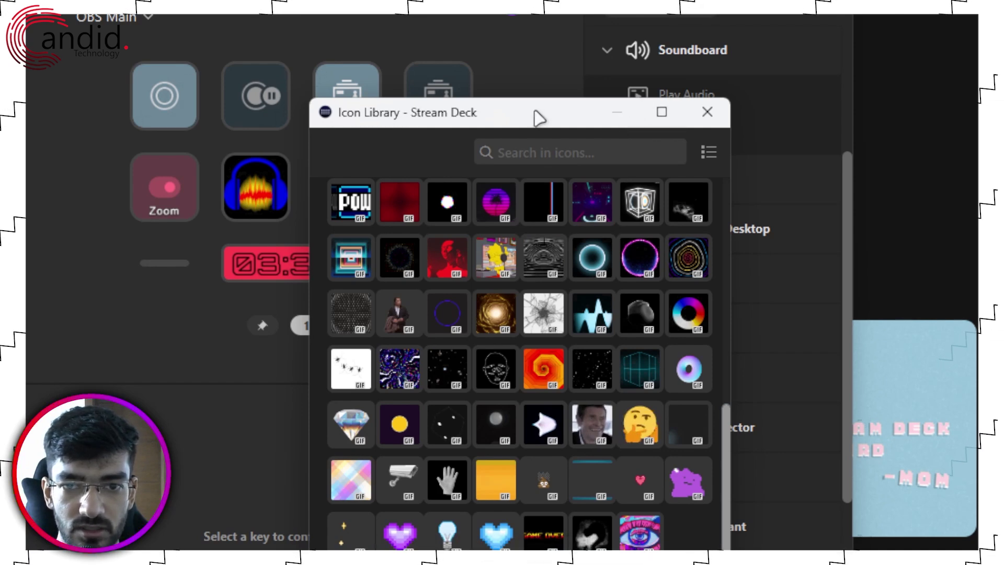
pyautogui.moveTo(538, 118); pyautogui.dragTo(651, 94)
# Give the Videos key the man-in-suit GIF from Weird GIFs, then deselect it
pyautogui.click(831, 92)
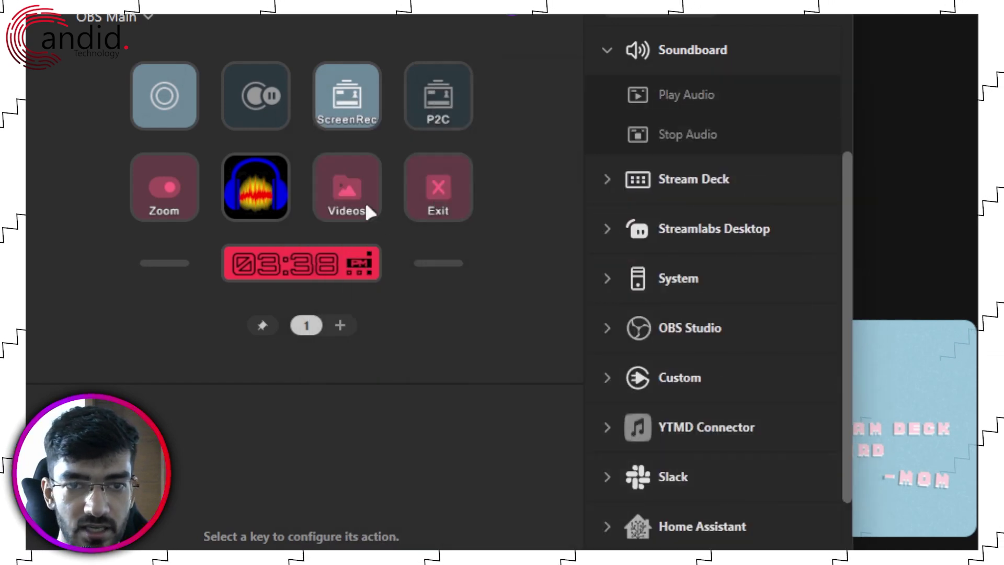
pyautogui.click(342, 185)
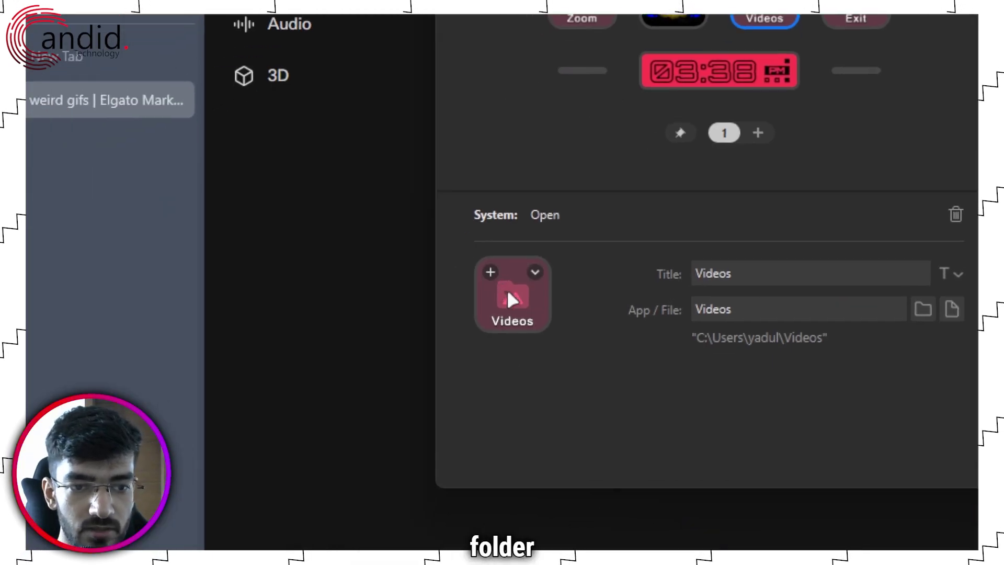
pyautogui.click(507, 288)
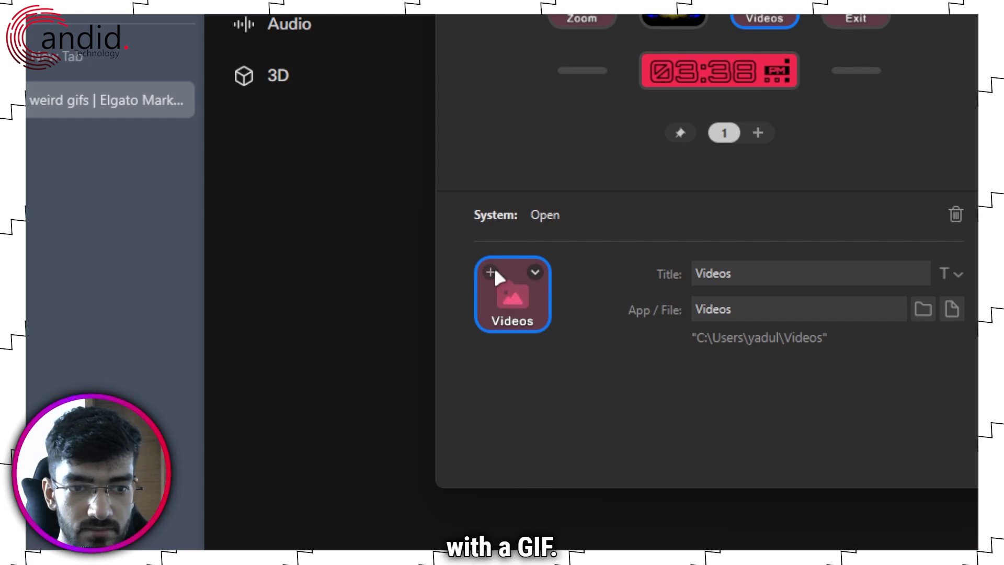
pyautogui.click(492, 272)
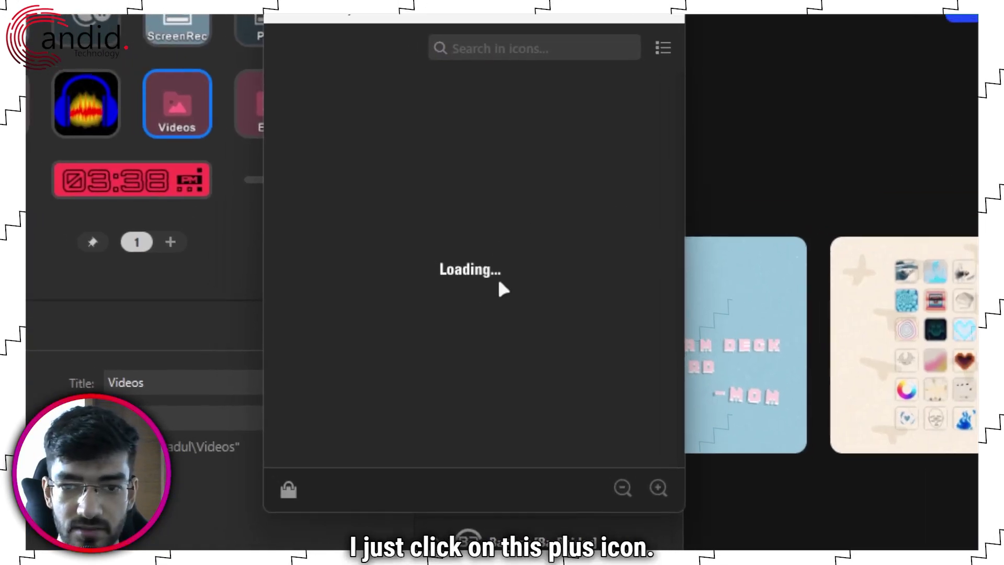
pyautogui.scroll(-5, 457, 285)
pyautogui.scroll(-5, 452, 293)
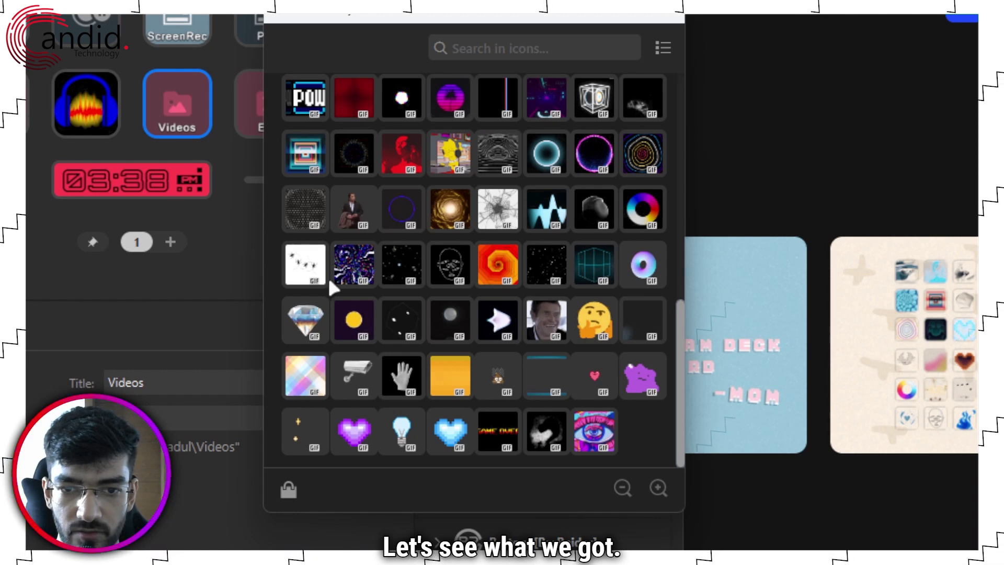
pyautogui.click(348, 209)
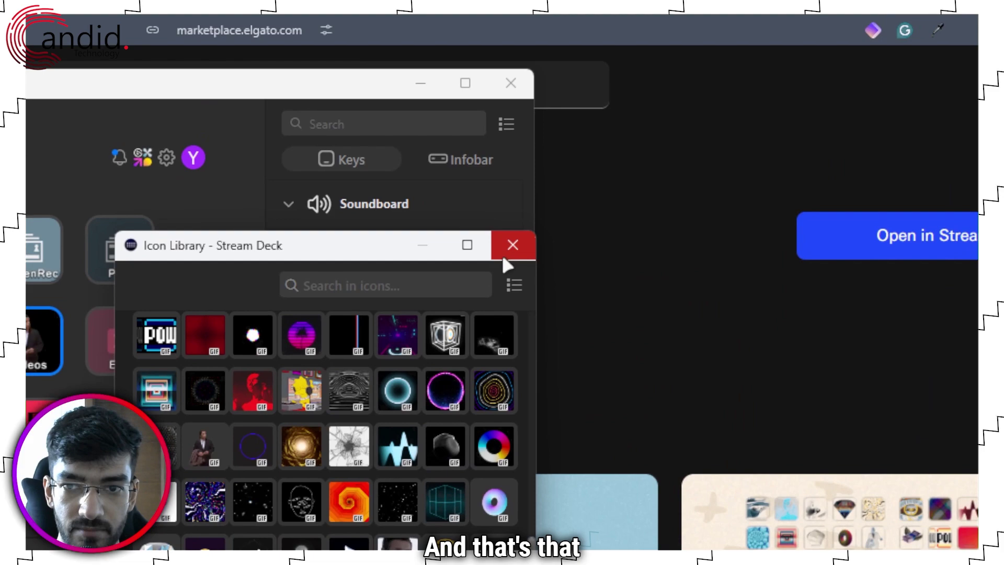
pyautogui.click(510, 248)
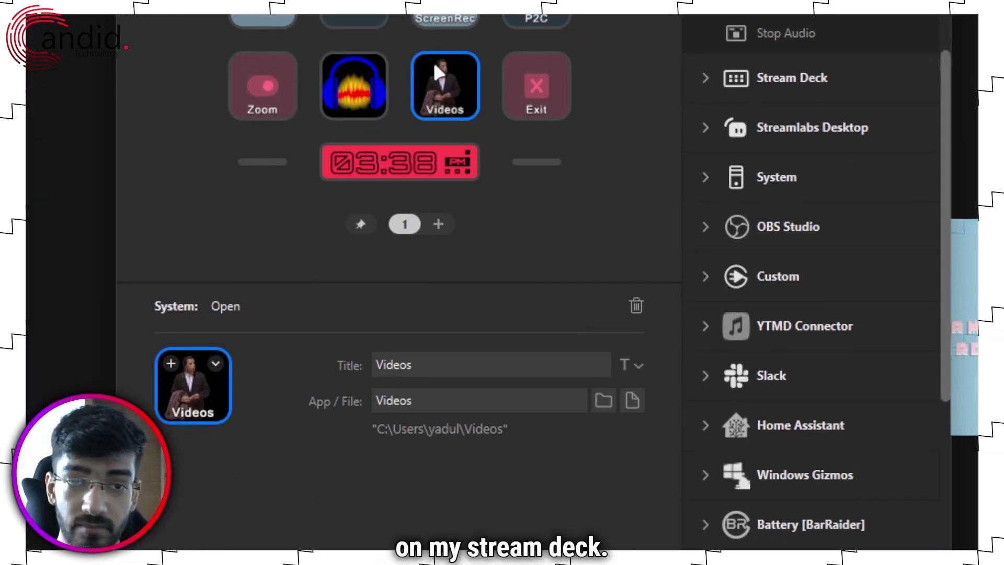
pyautogui.click(542, 244)
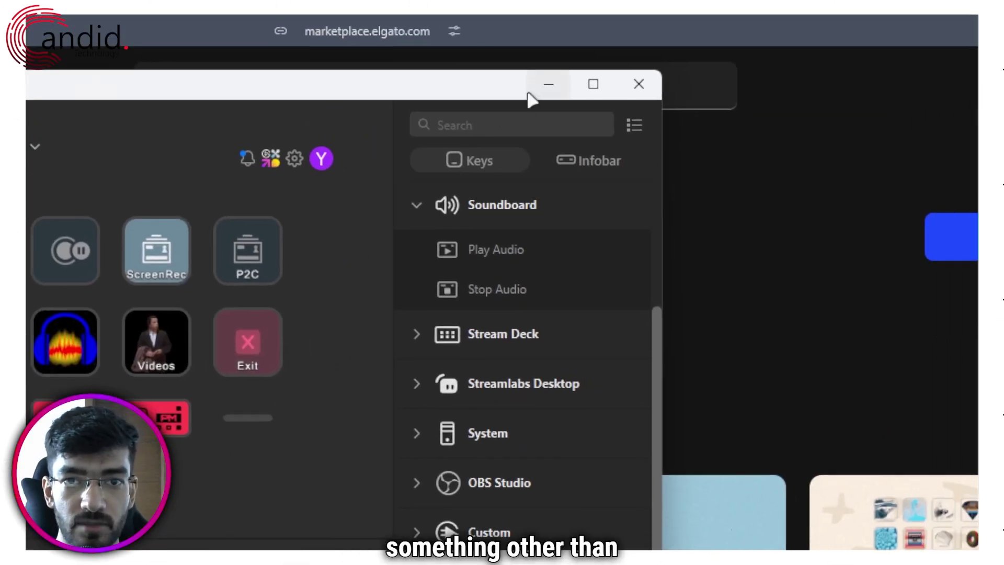
# Open GIPHY in a new browser tab and view the raccoon GIF's page
pyautogui.click(548, 85)
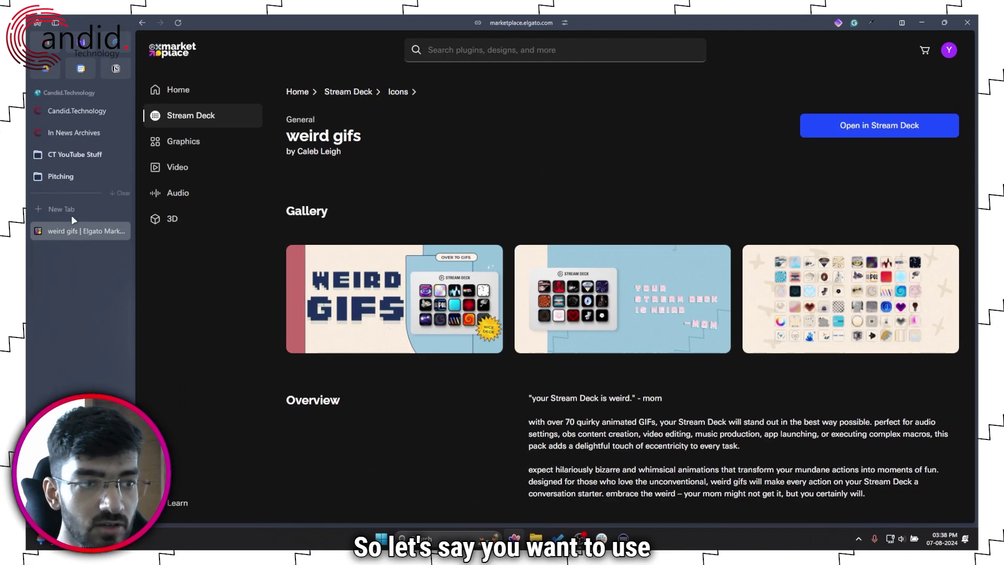
pyautogui.hotkey('ctrl', 't')
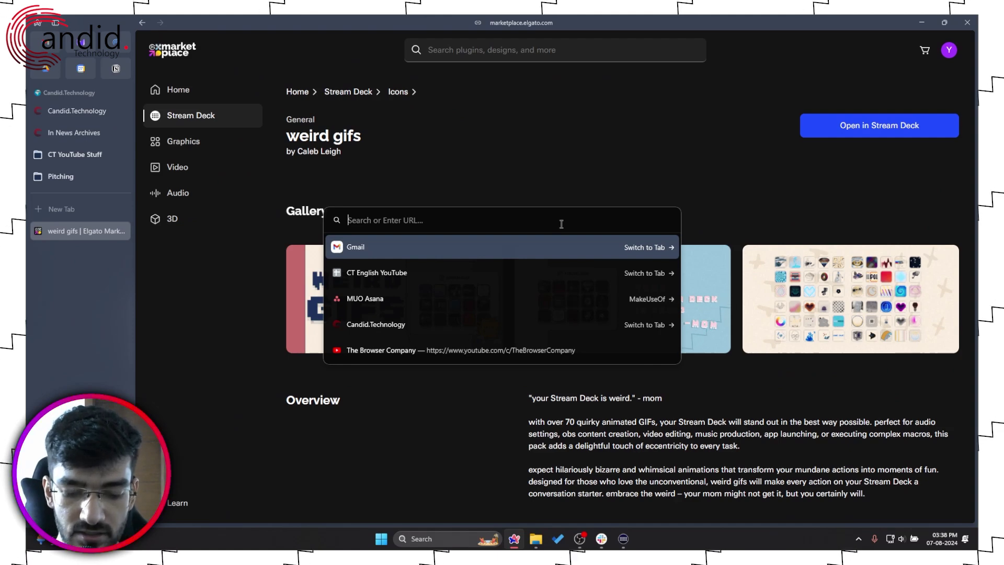
pyautogui.write('gip')
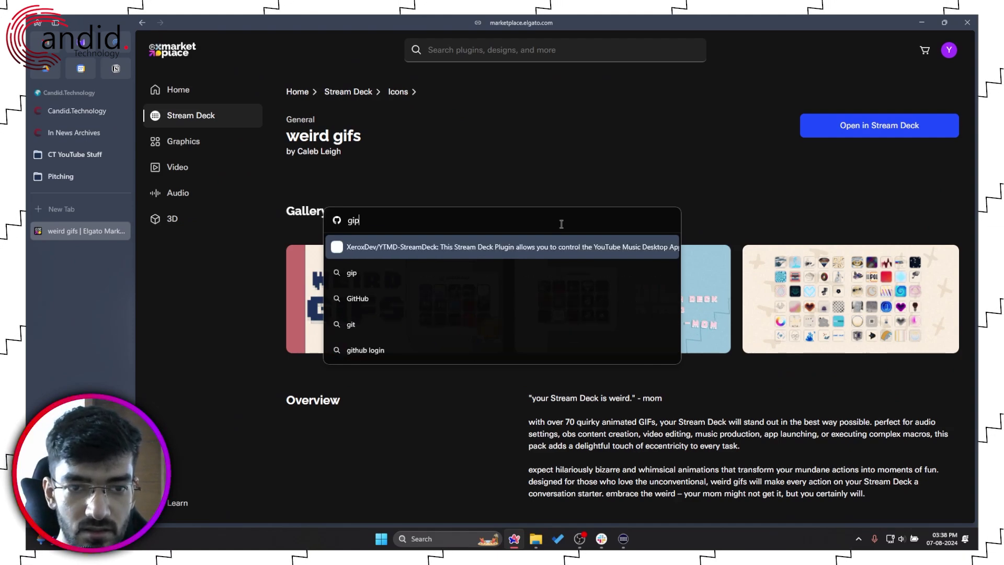
pyautogui.write('huy.com')
pyautogui.press('Return')
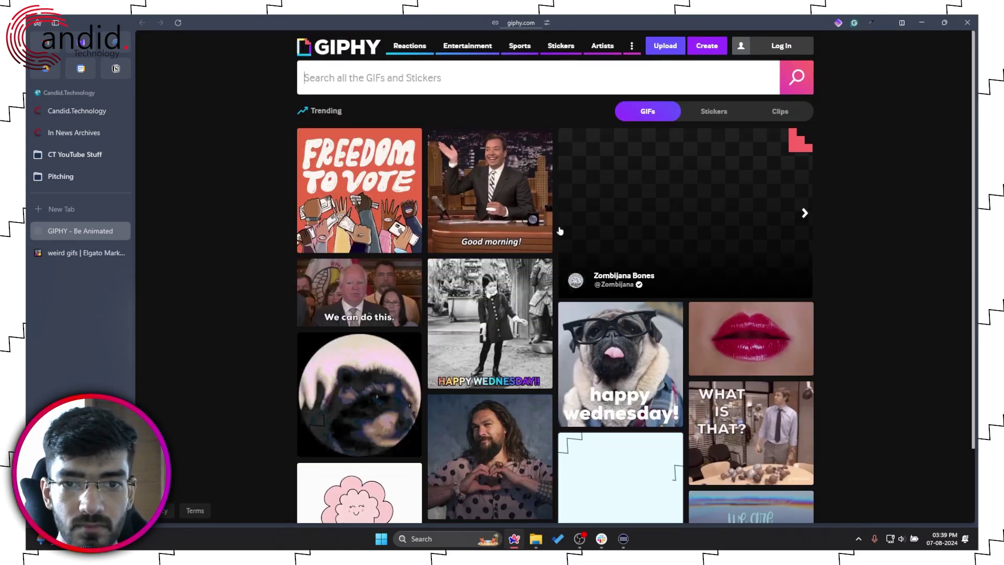
pyautogui.scroll(-3, 500, 271)
pyautogui.scroll(-3, 495, 290)
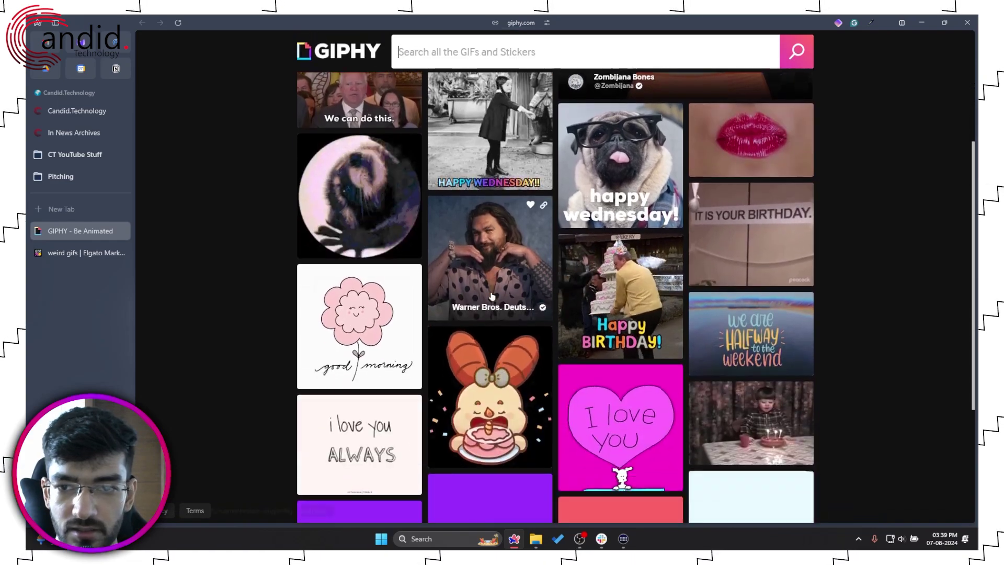
pyautogui.click(359, 200)
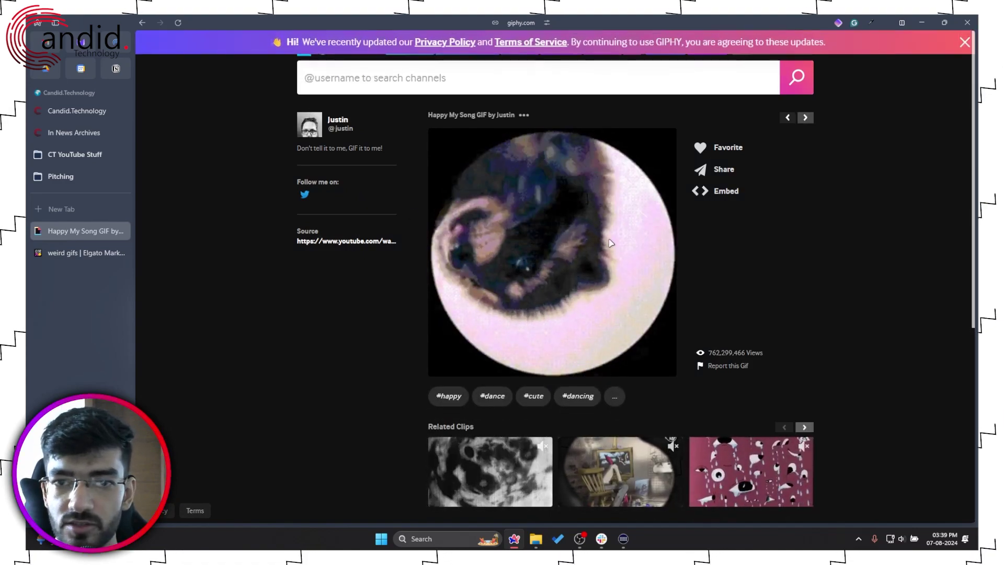
pyautogui.scroll(-5, 589, 236)
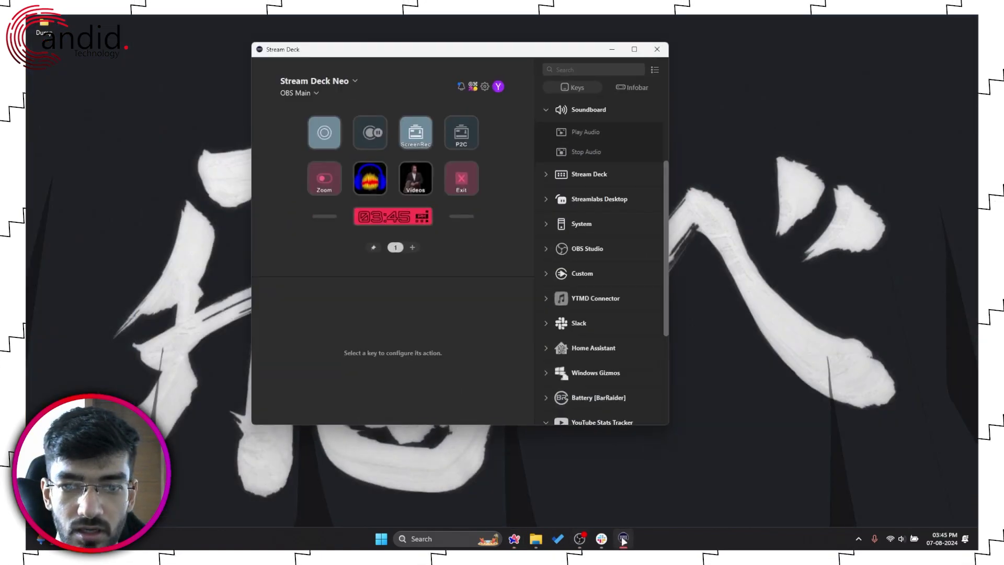
# Set the Videos key's icon from the file Desktop > Dump > giphy.gif
pyautogui.moveTo(395, 52); pyautogui.dragTo(430, 78)
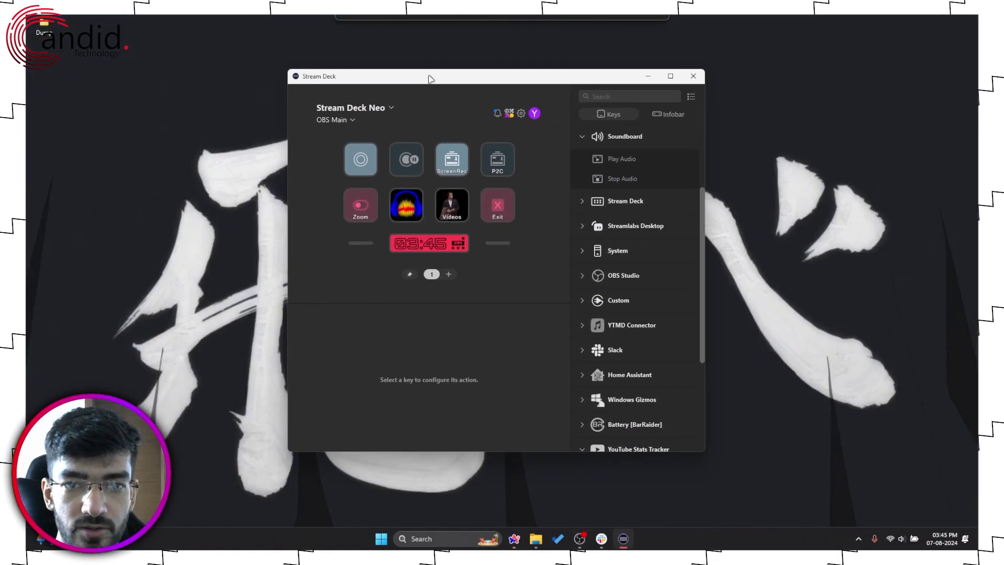
pyautogui.click(454, 203)
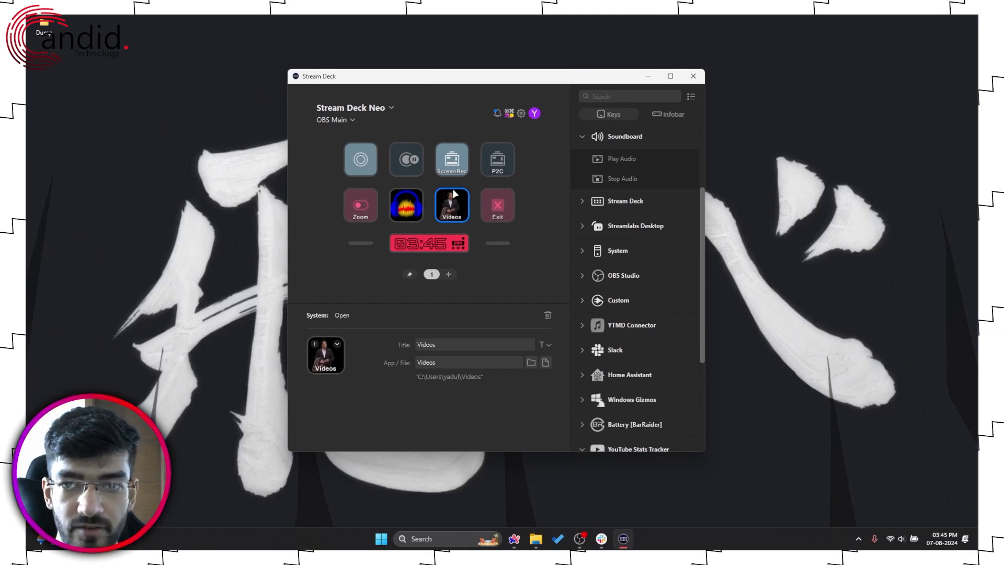
pyautogui.click(338, 345)
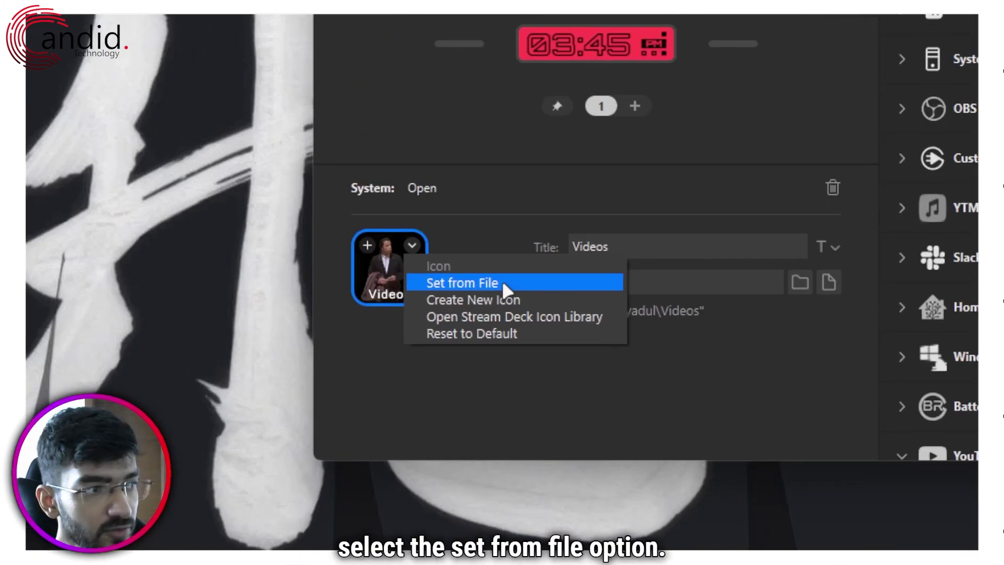
pyautogui.click(385, 364)
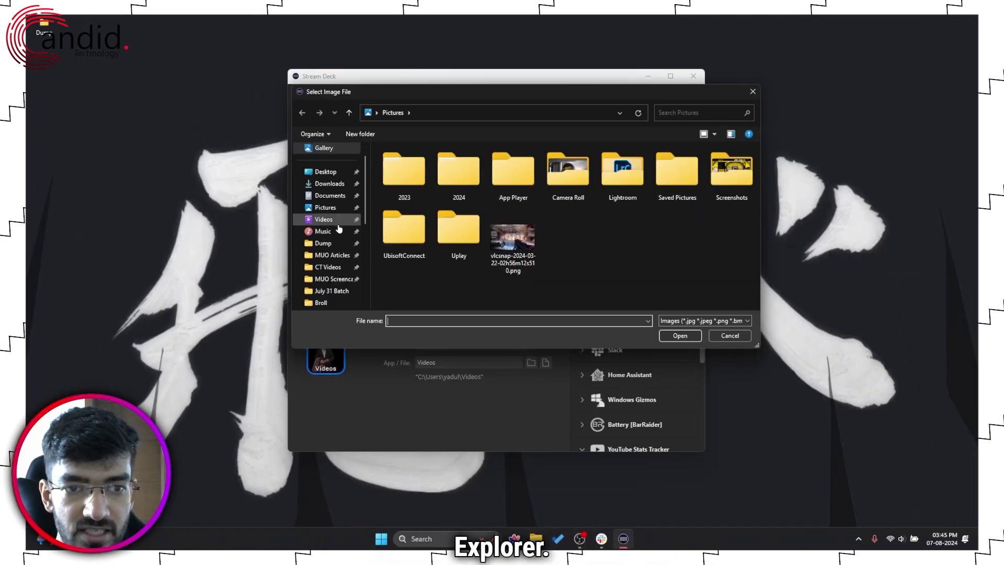
pyautogui.click(322, 243)
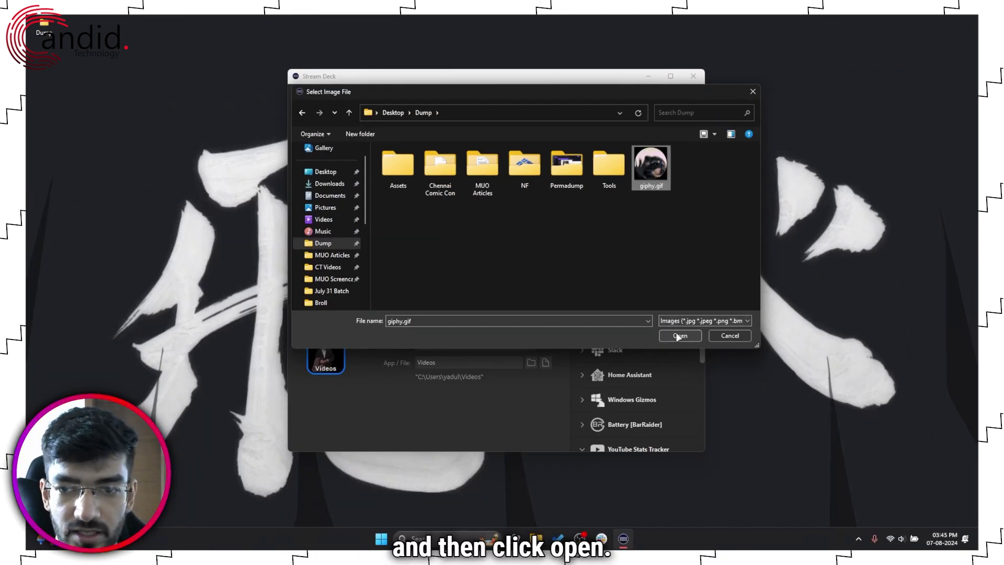
pyautogui.click(680, 336)
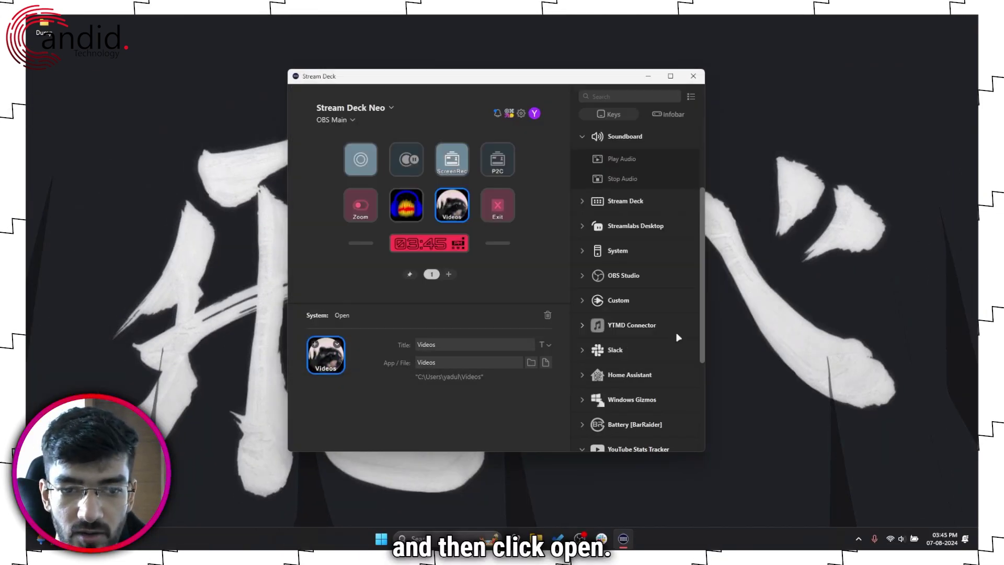